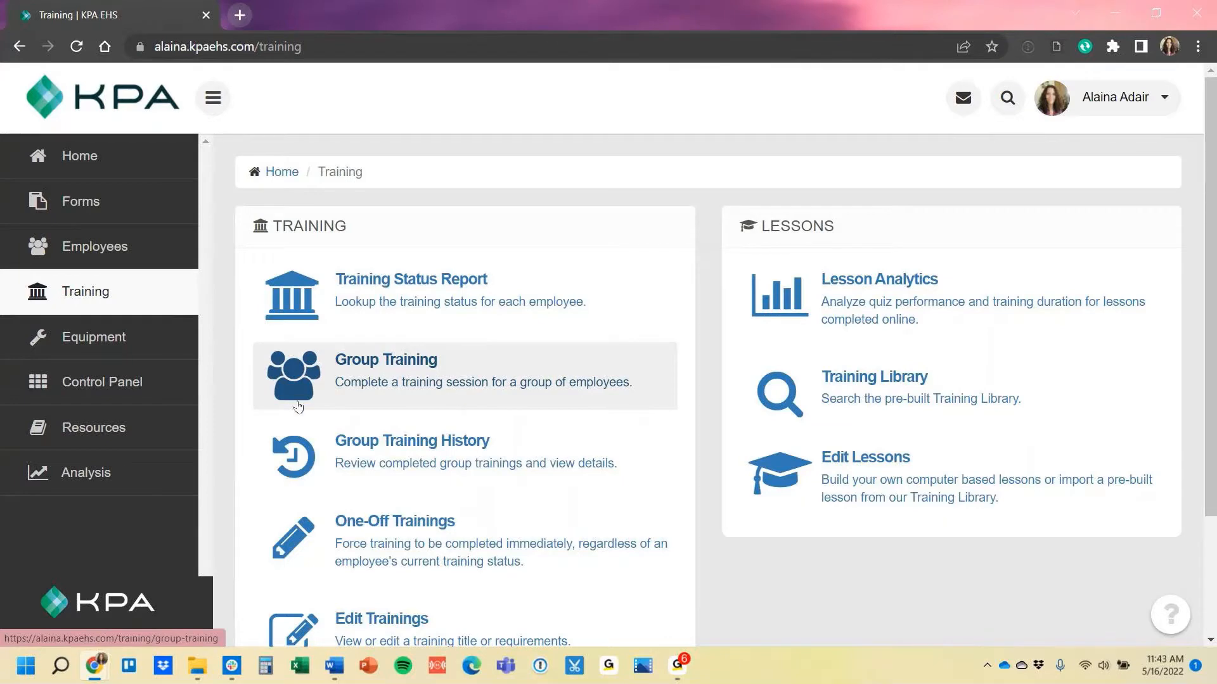
Step: Open a new group training form and look through its available trainings and employees
click(527, 388)
click(529, 303)
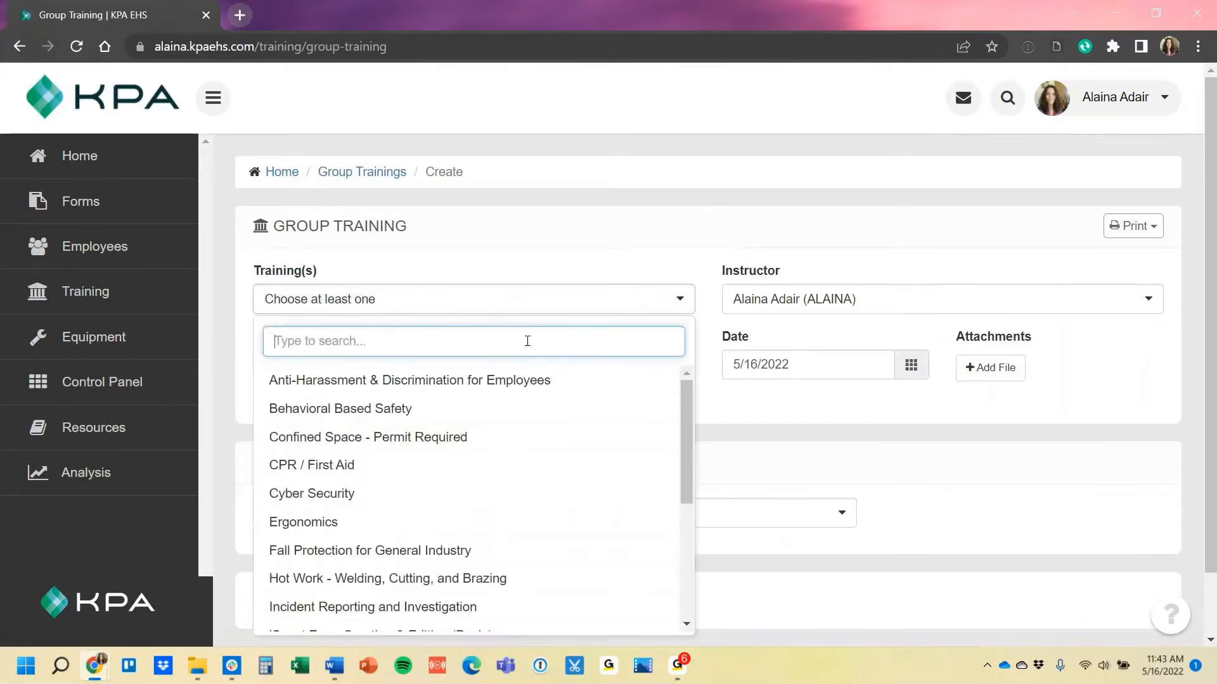
click(954, 487)
click(586, 521)
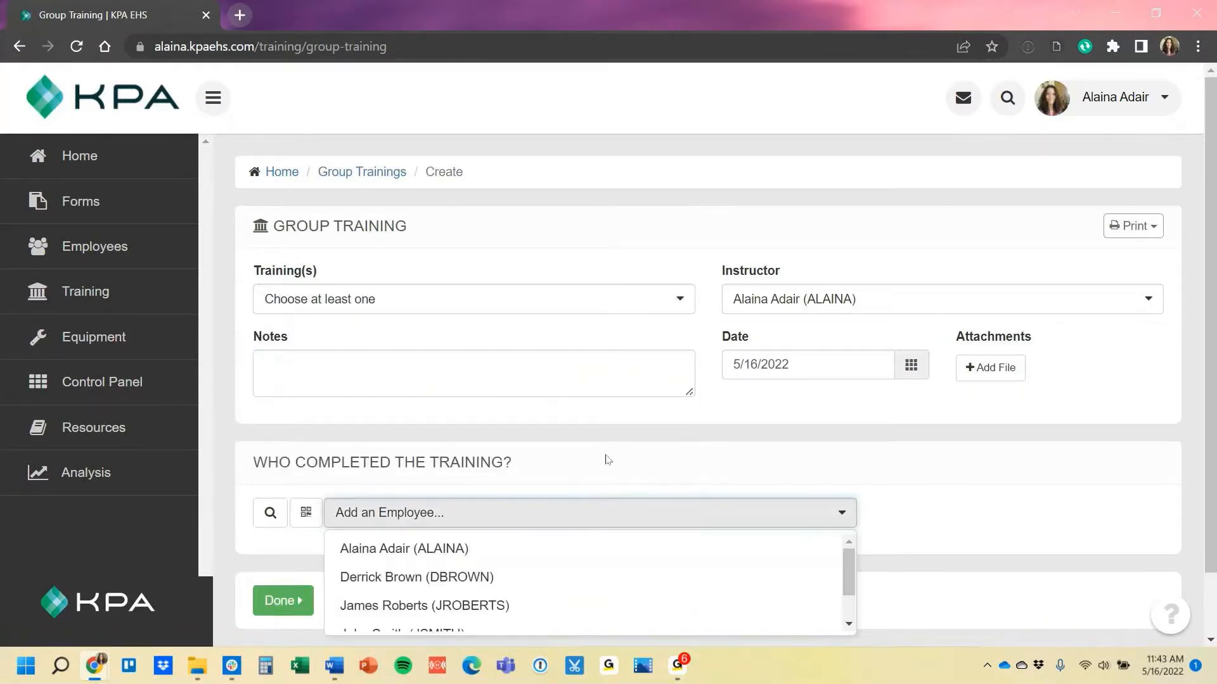
scroll(607, 459, down, 1)
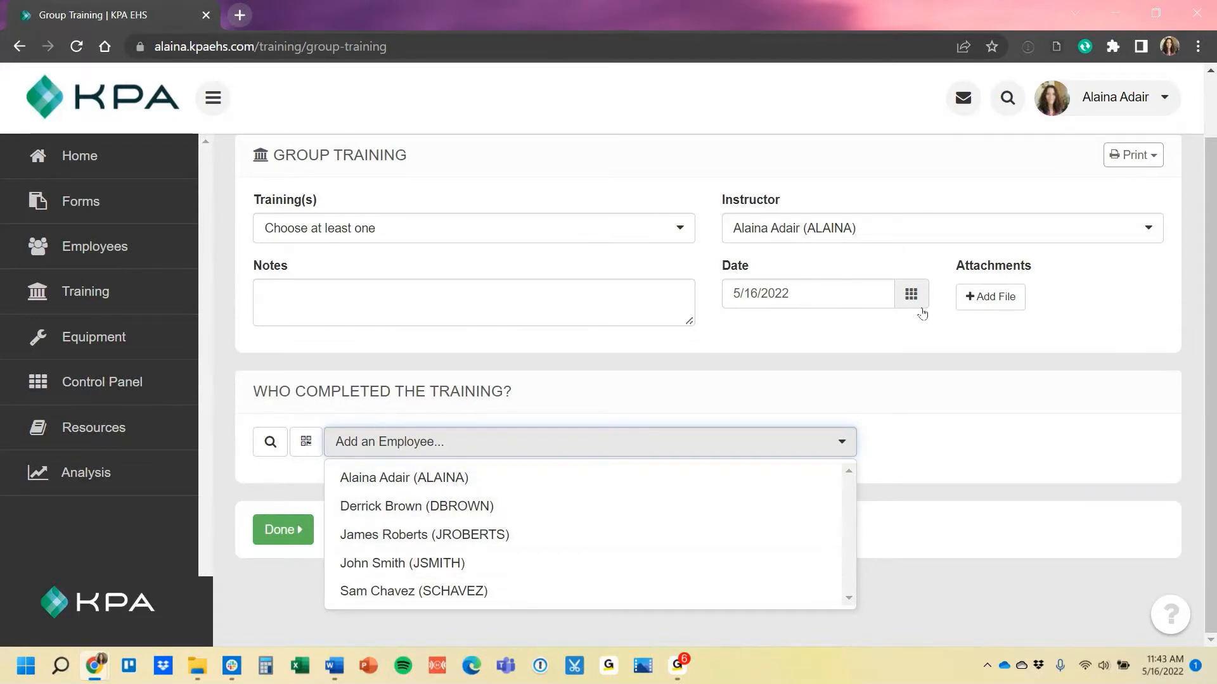
click(916, 335)
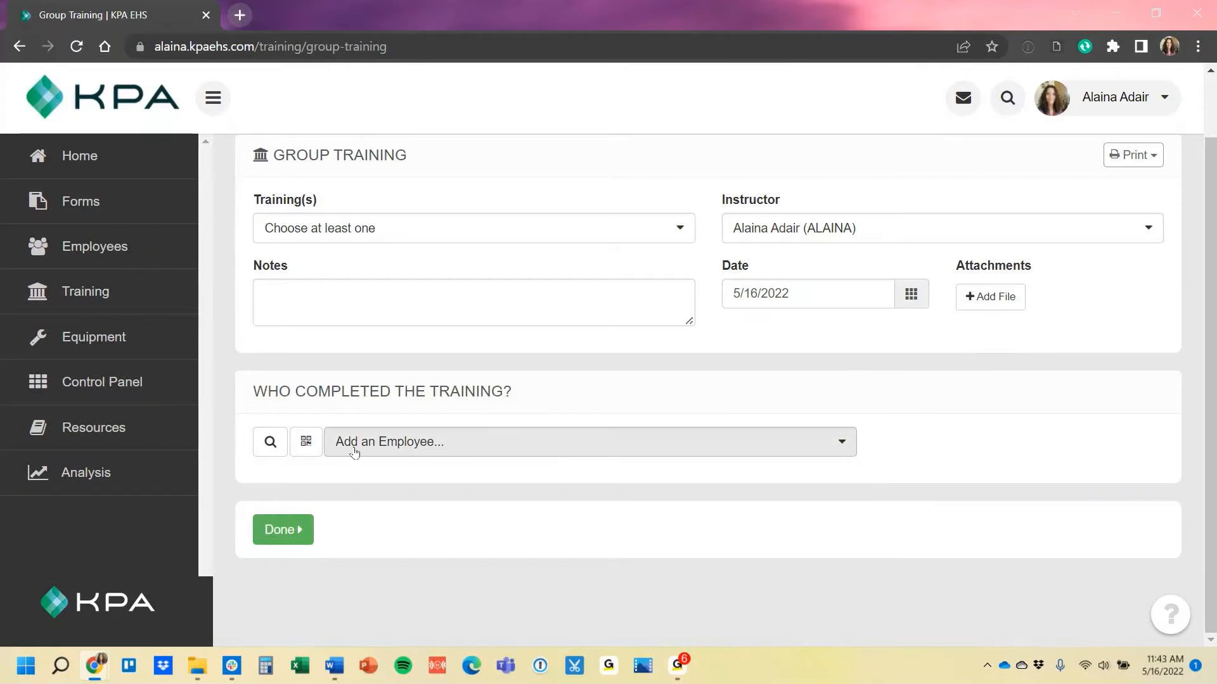
Step: Open the list of editable trainings and check the Lessons entry for CPR / First Aid
click(111, 304)
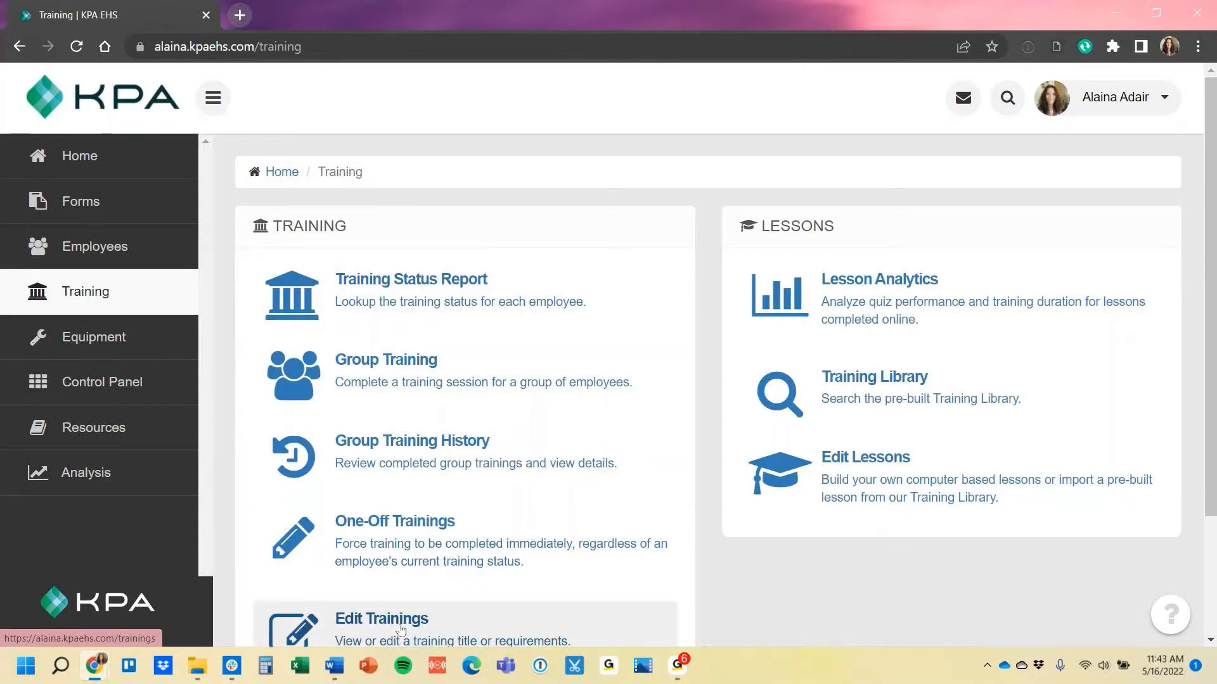
scroll(285, 542, down, 2)
click(526, 552)
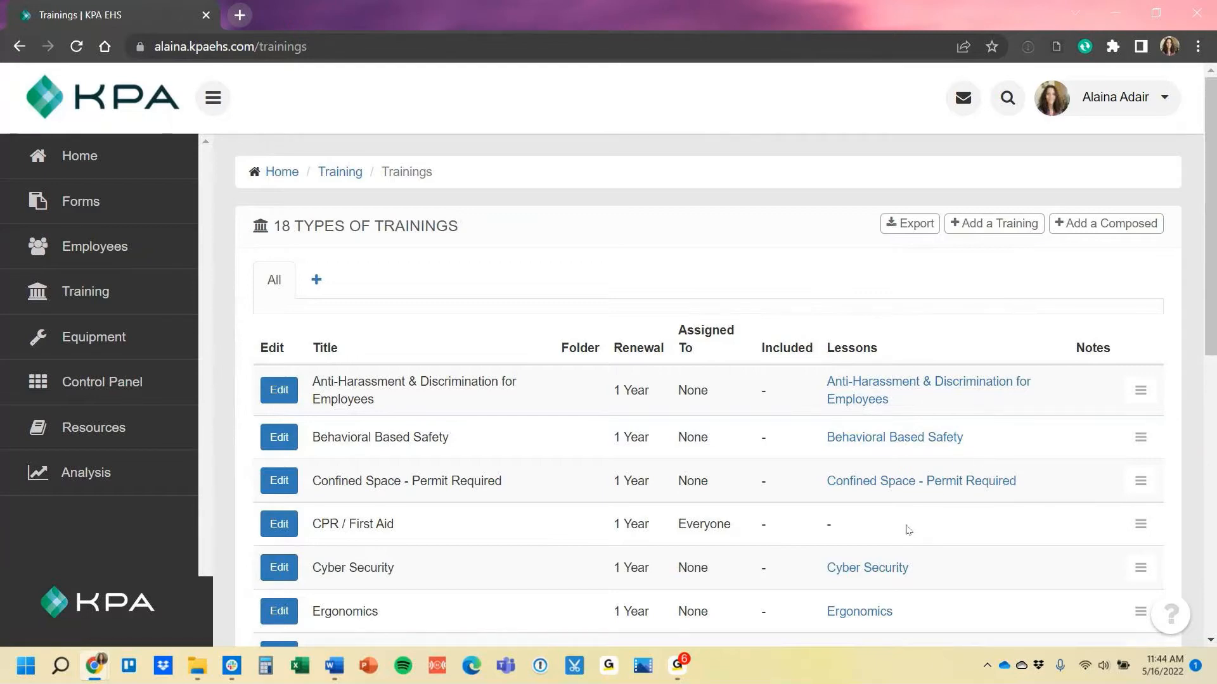
double_click(828, 527)
Step: View the details of the CPR / First Aid open task on the home page and close them
click(83, 163)
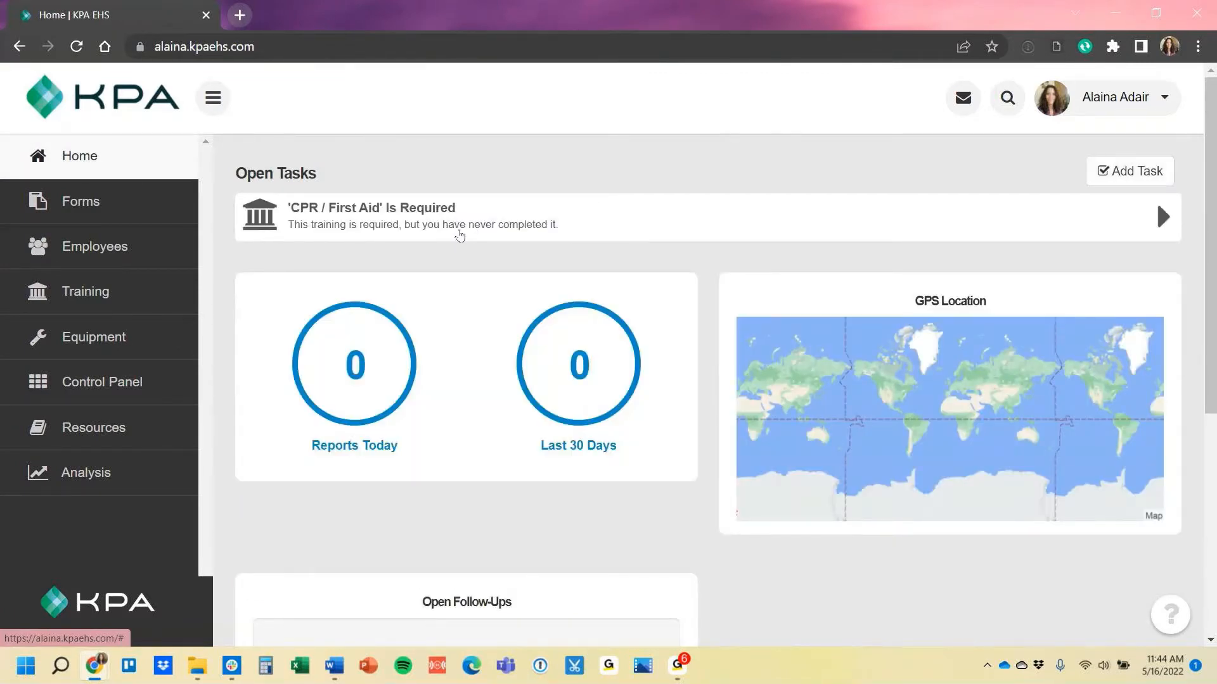
click(460, 235)
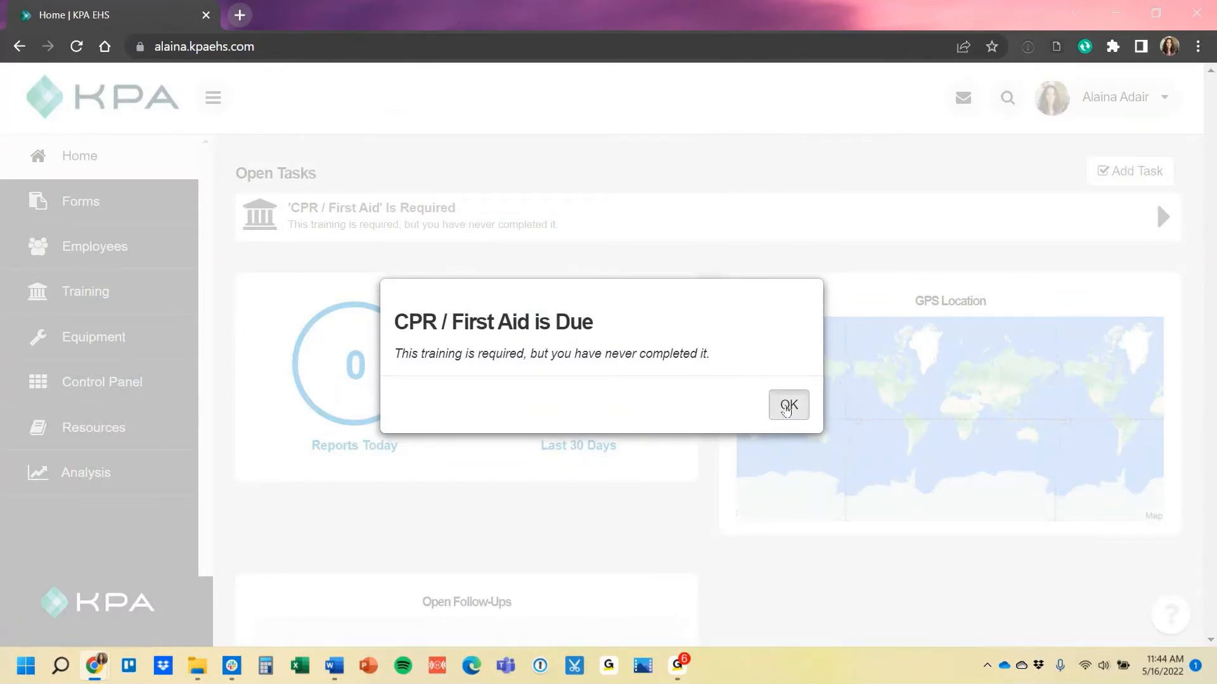
click(787, 407)
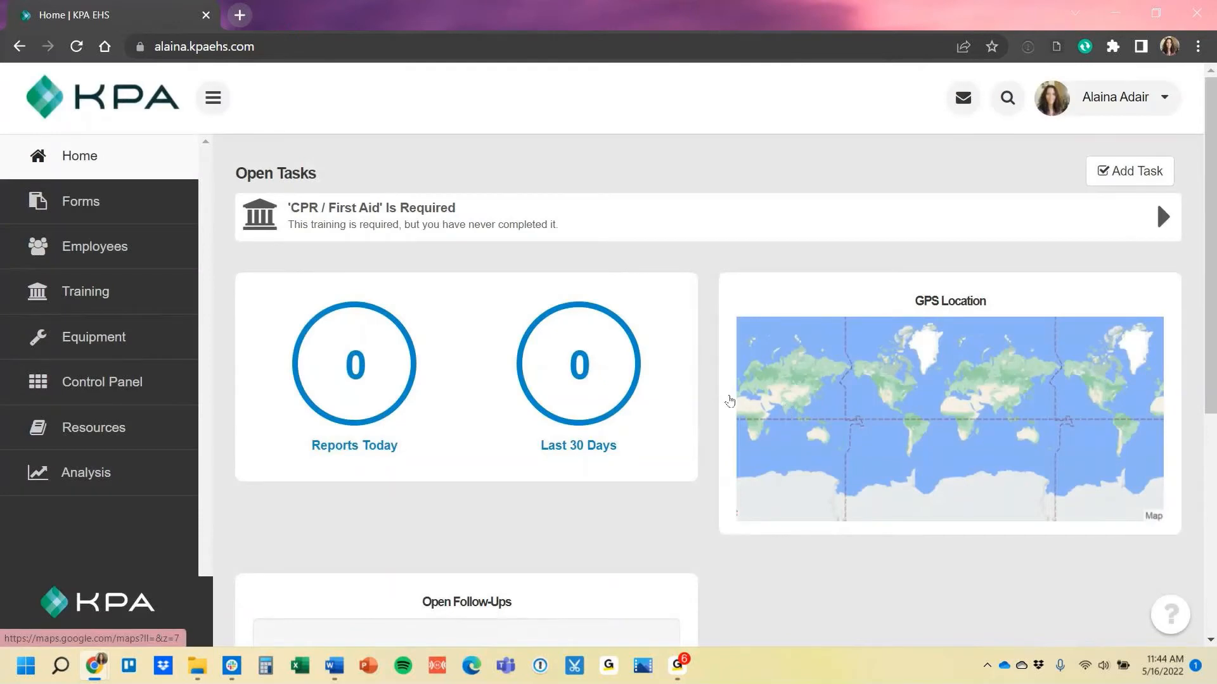
Step: Start a group training record for CPR / First Aid and set its date to 4/29/2022
click(116, 300)
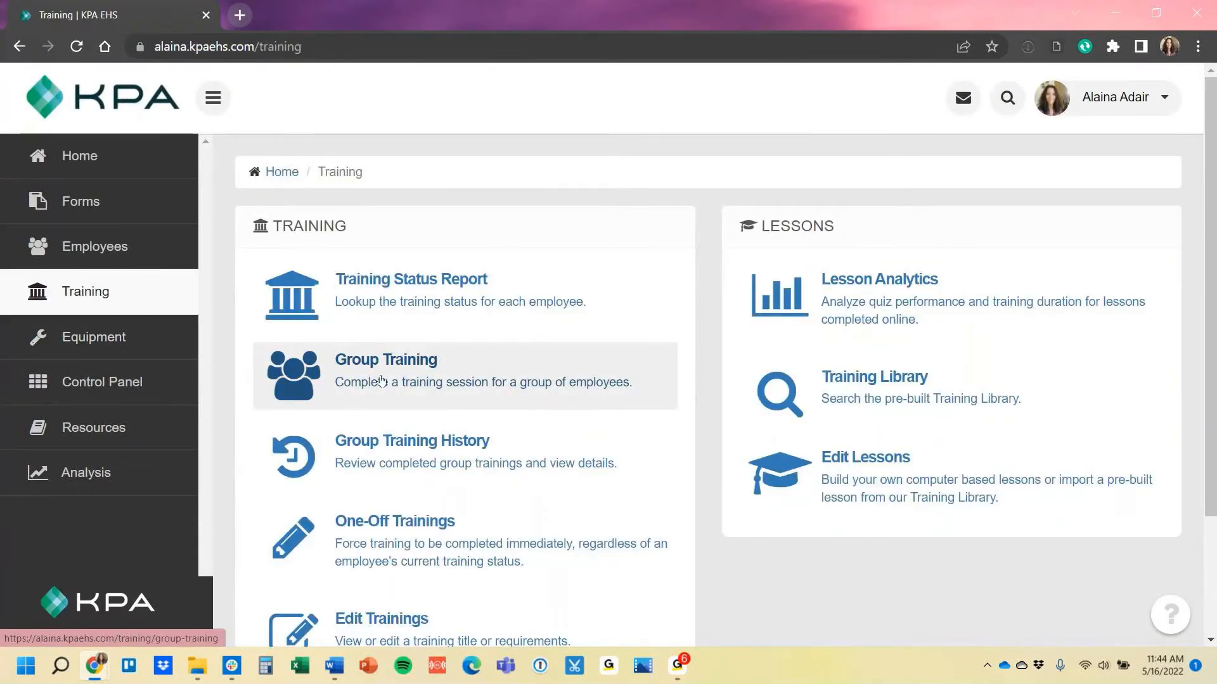
click(470, 392)
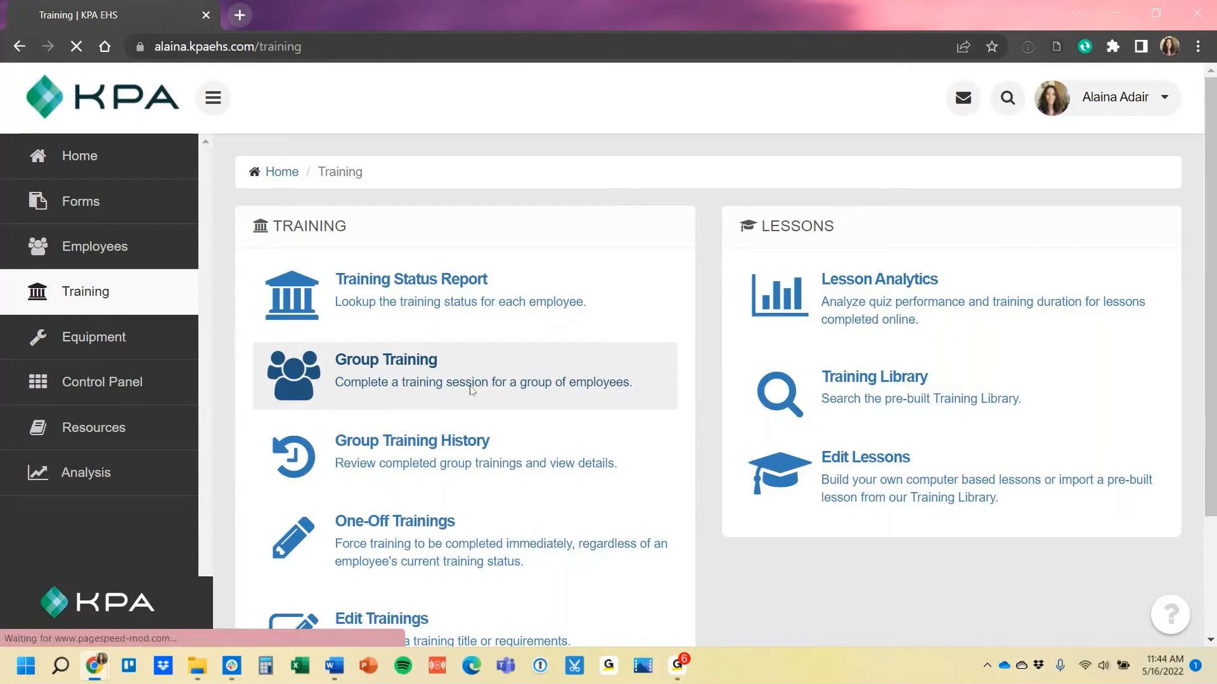
click(447, 298)
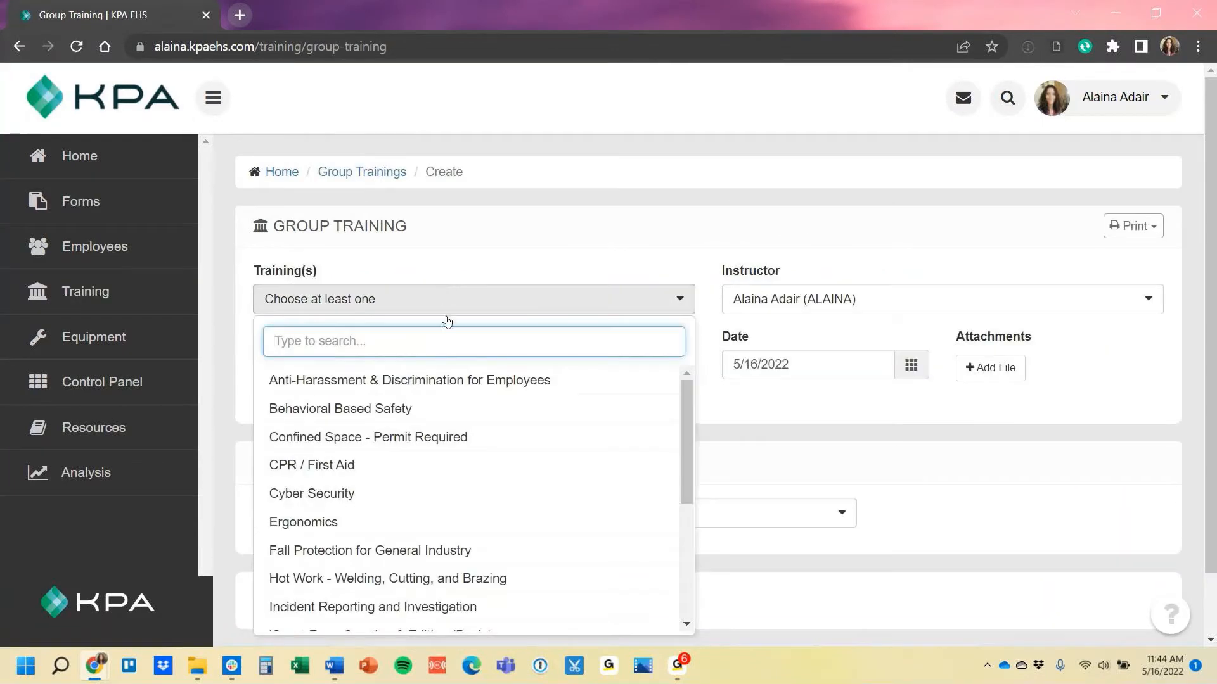
click(411, 469)
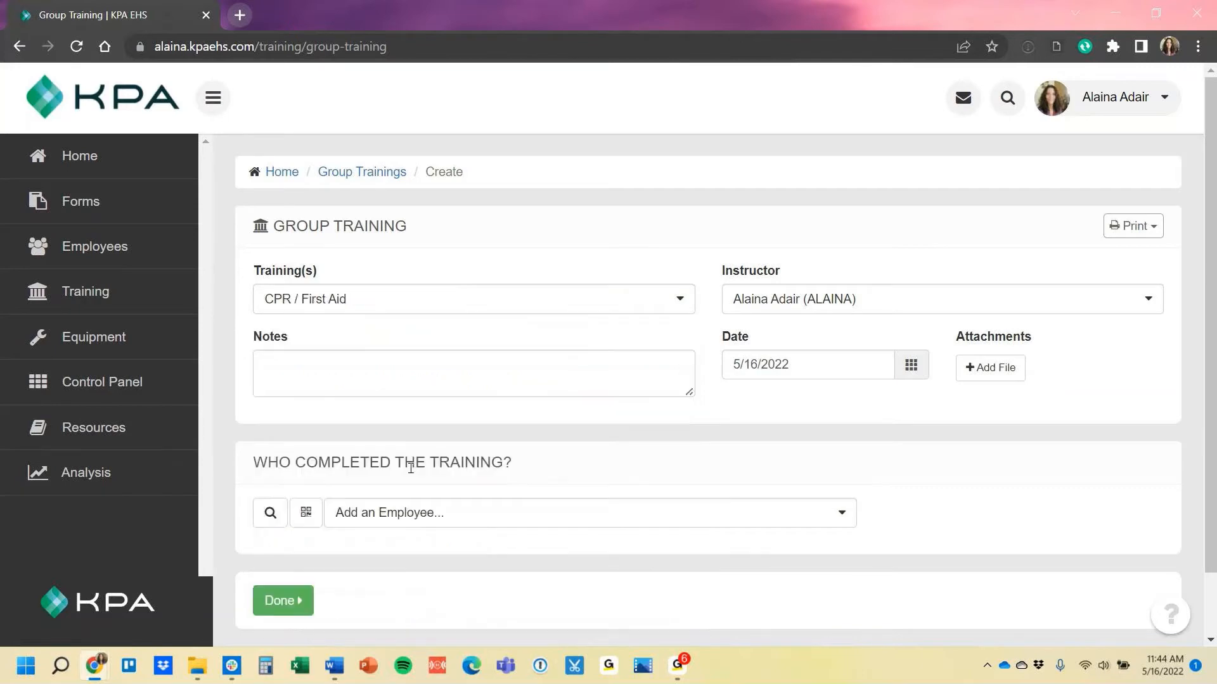
click(910, 376)
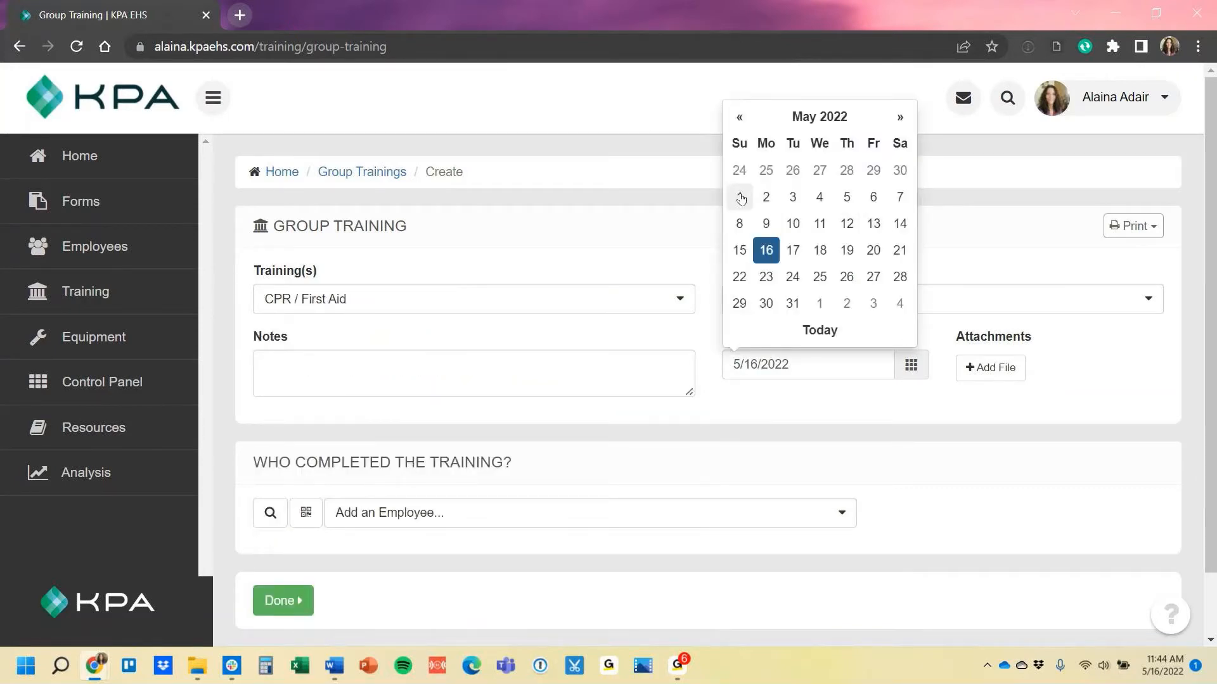
click(875, 173)
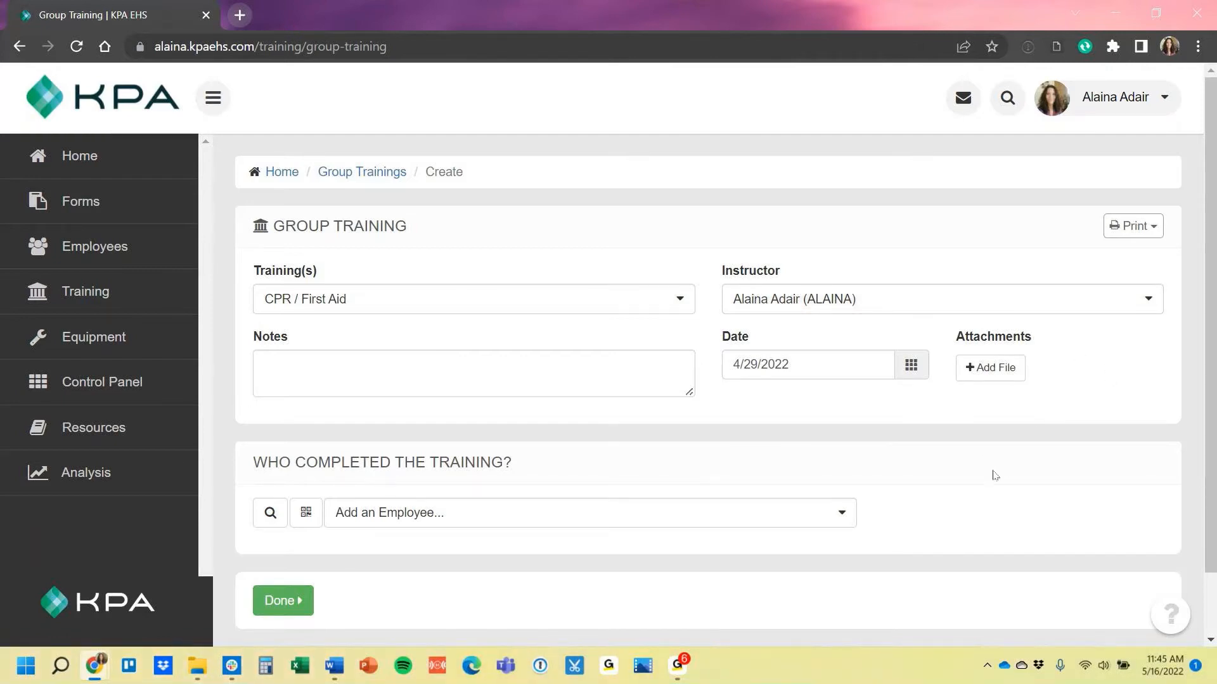
Step: Add the instructor as the employee who completed the training
scroll(991, 477, down, 2)
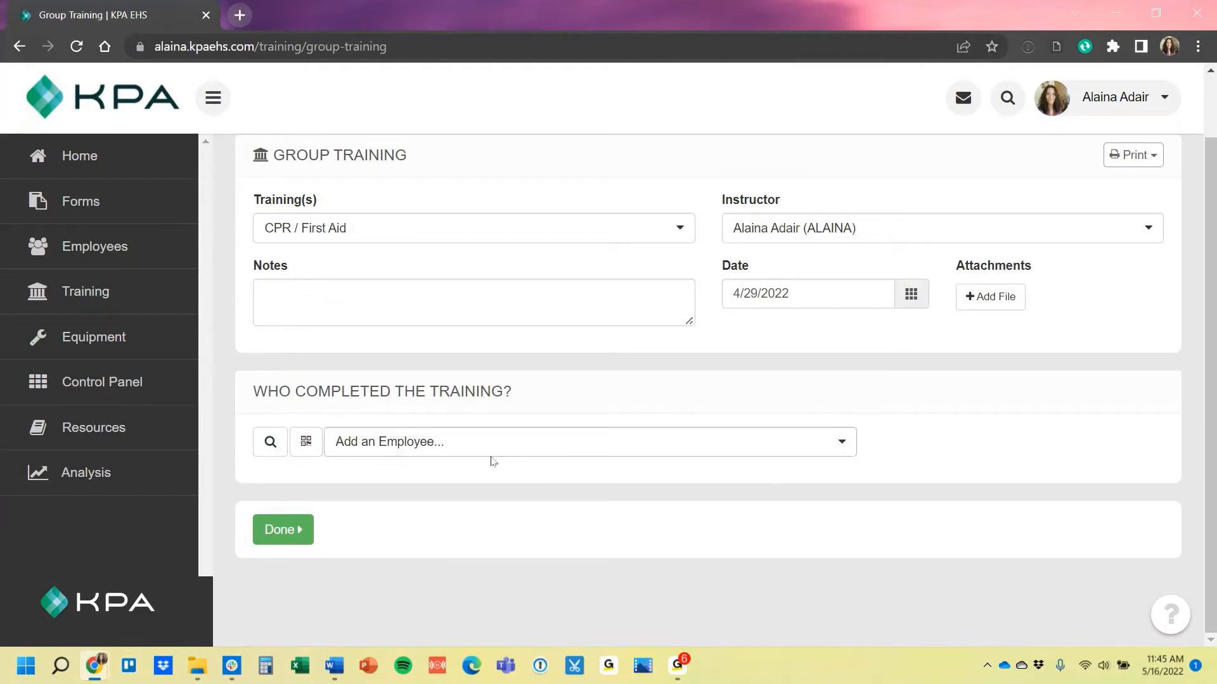
click(451, 455)
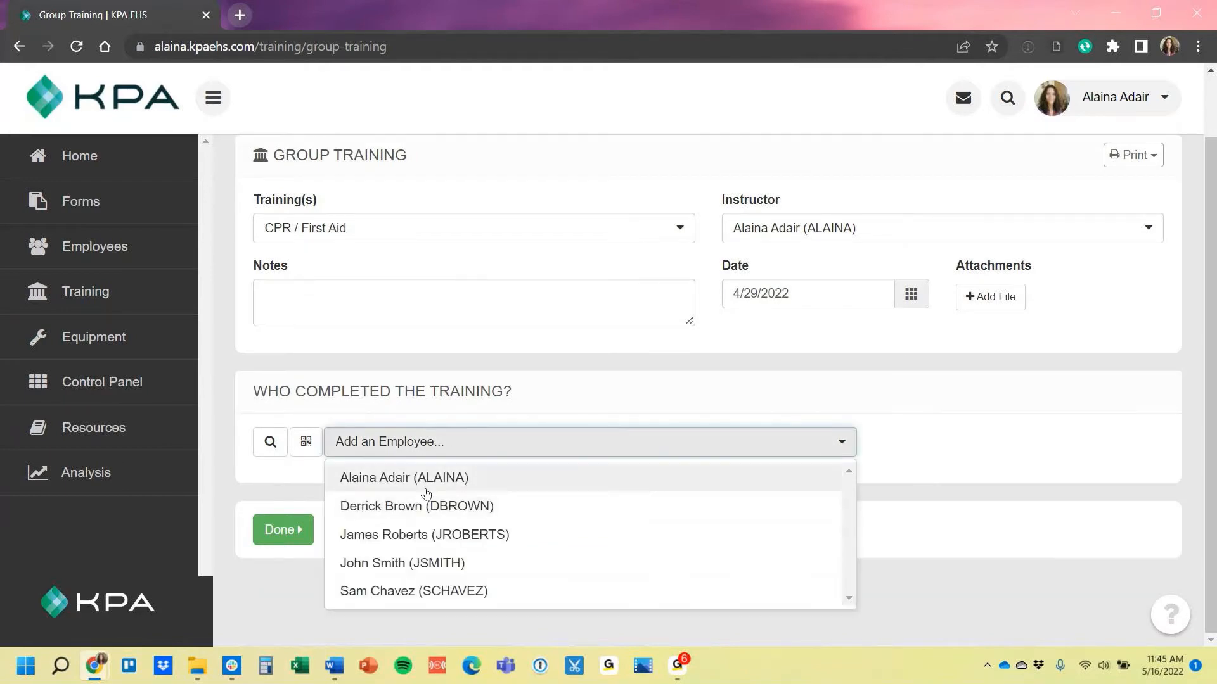
click(508, 488)
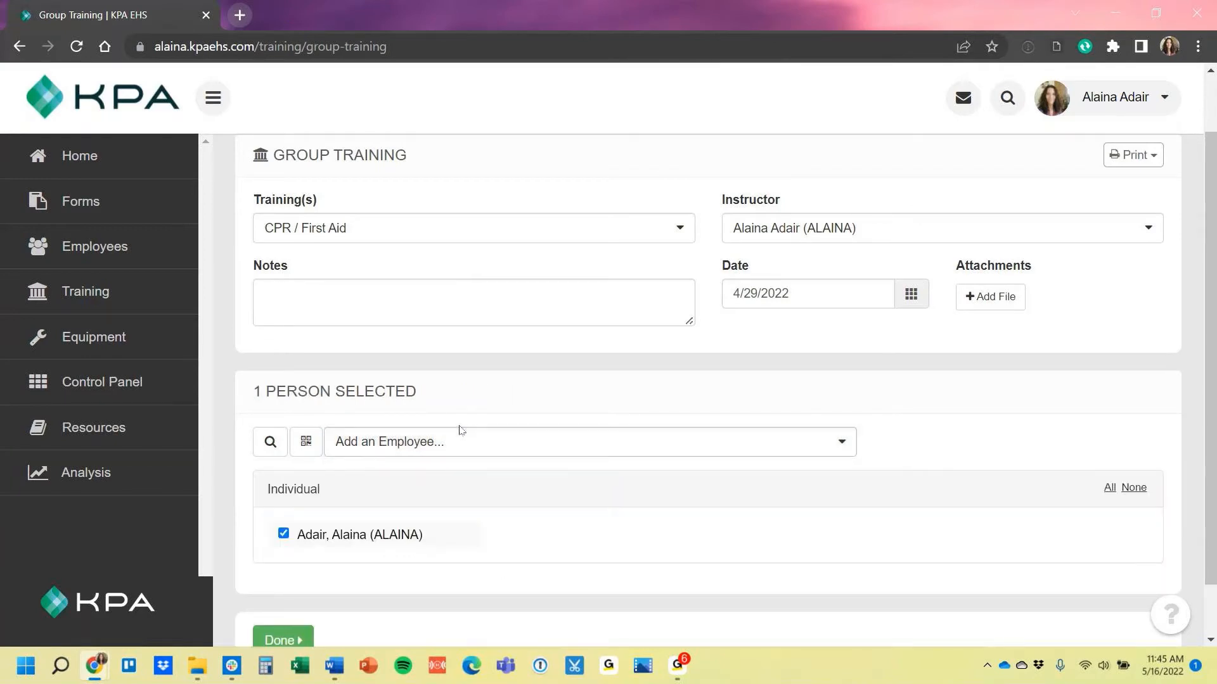
Step: Open the QR code option for adding employees, read its notice and dismiss it
scroll(278, 428, down, 1)
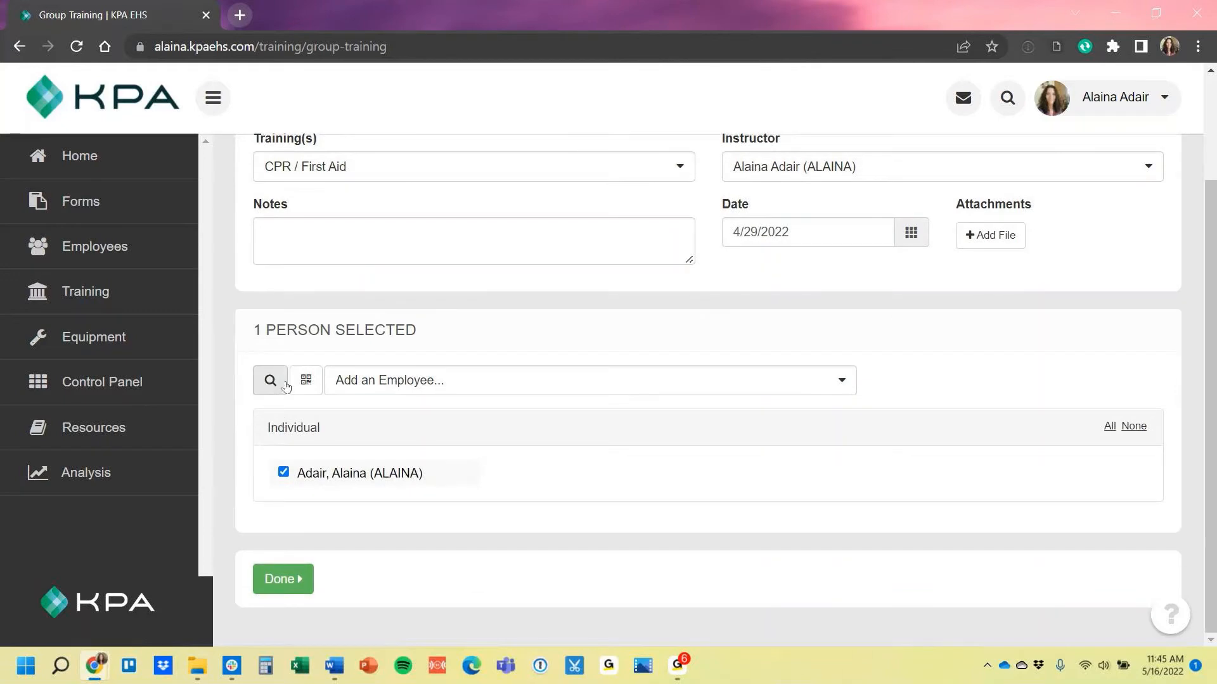
click(306, 382)
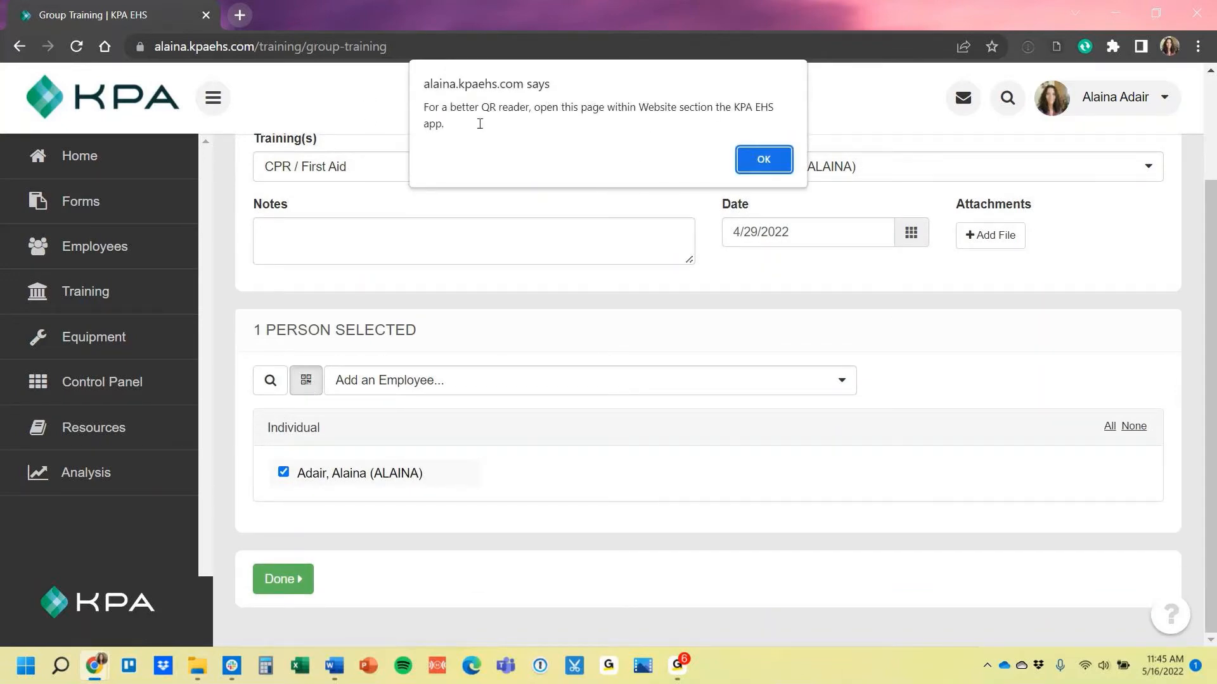
drag(483, 109, 528, 109)
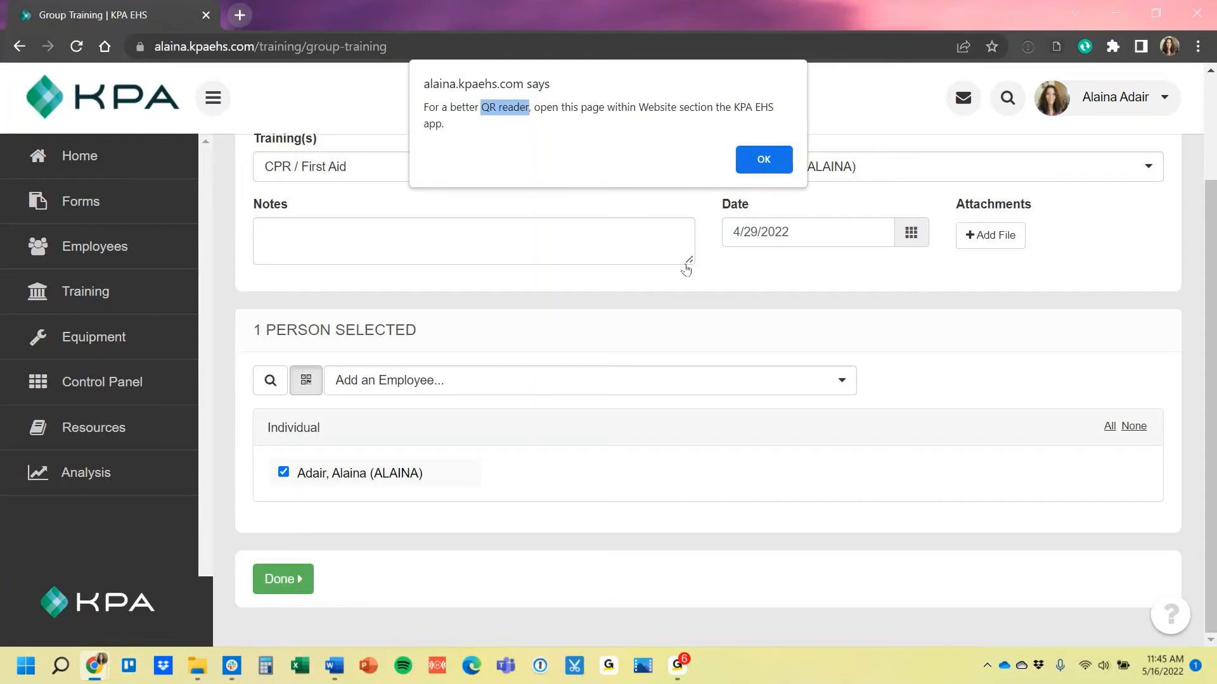
click(764, 160)
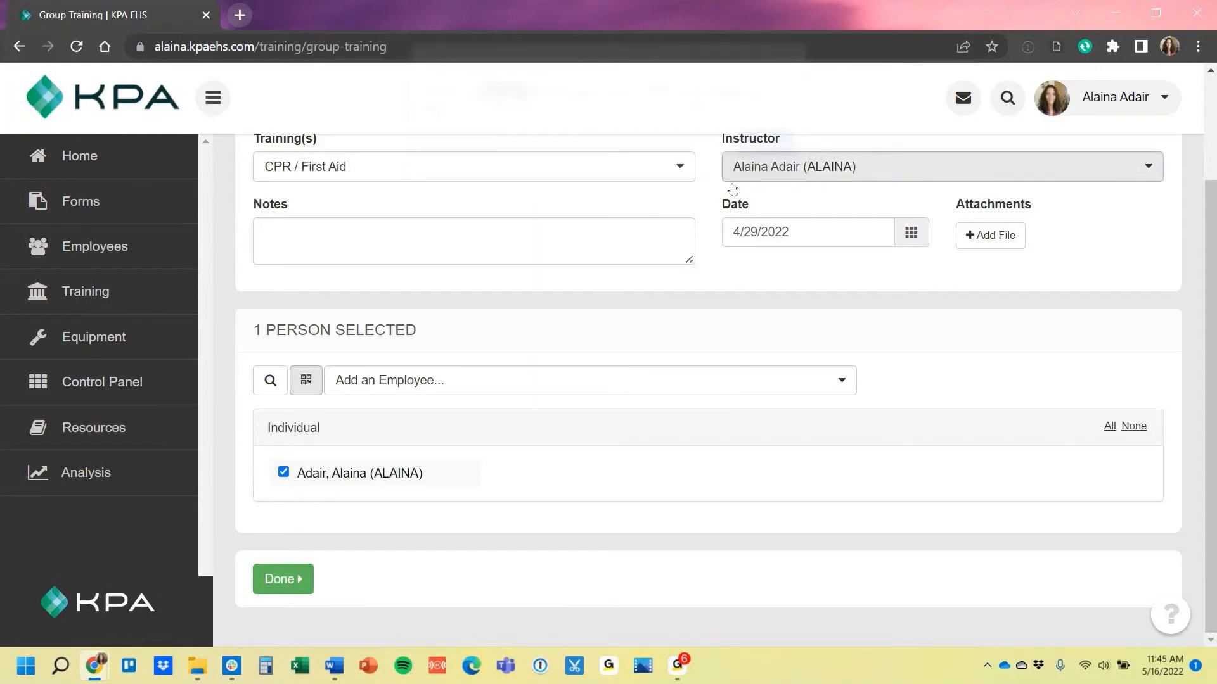
Step: Review the Job Title and Location filters in the employee search, then add all active employees with the default criteria
click(270, 380)
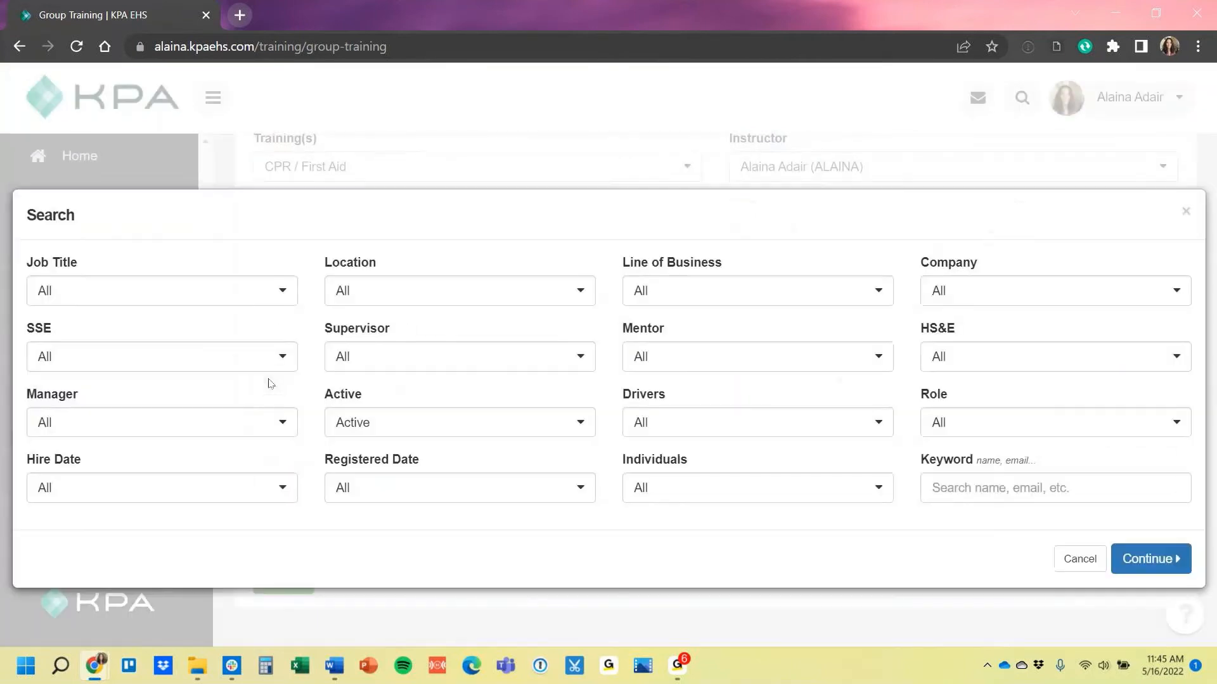
click(126, 295)
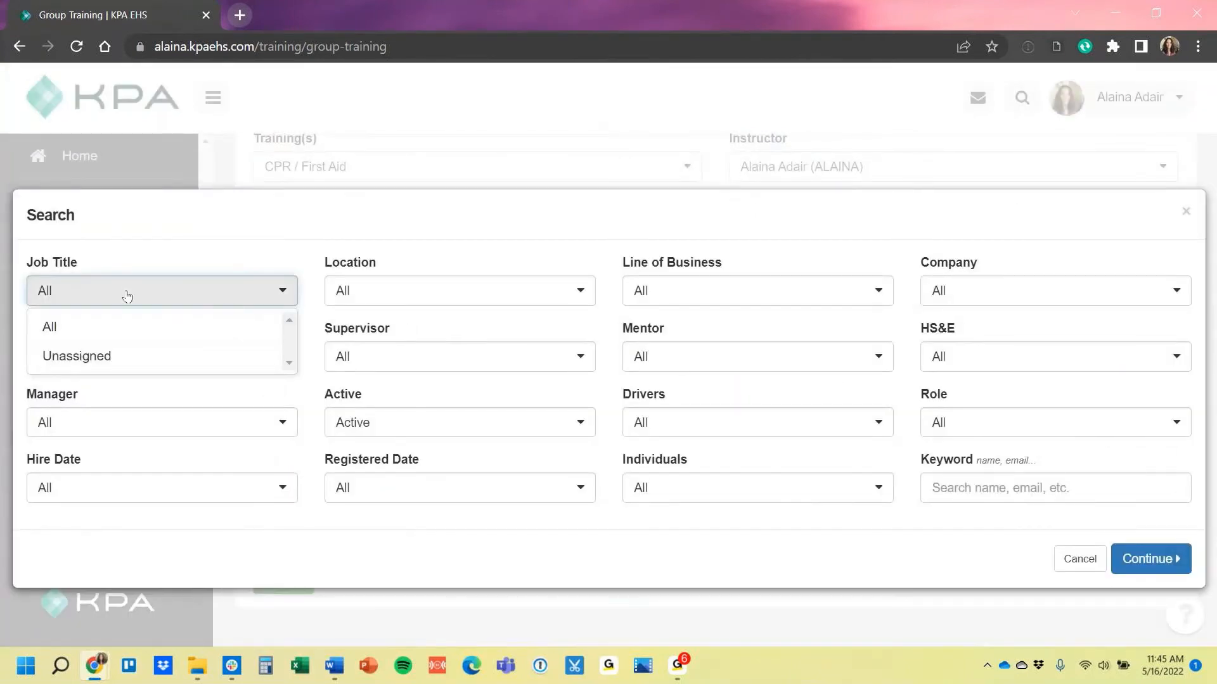
click(177, 298)
click(424, 299)
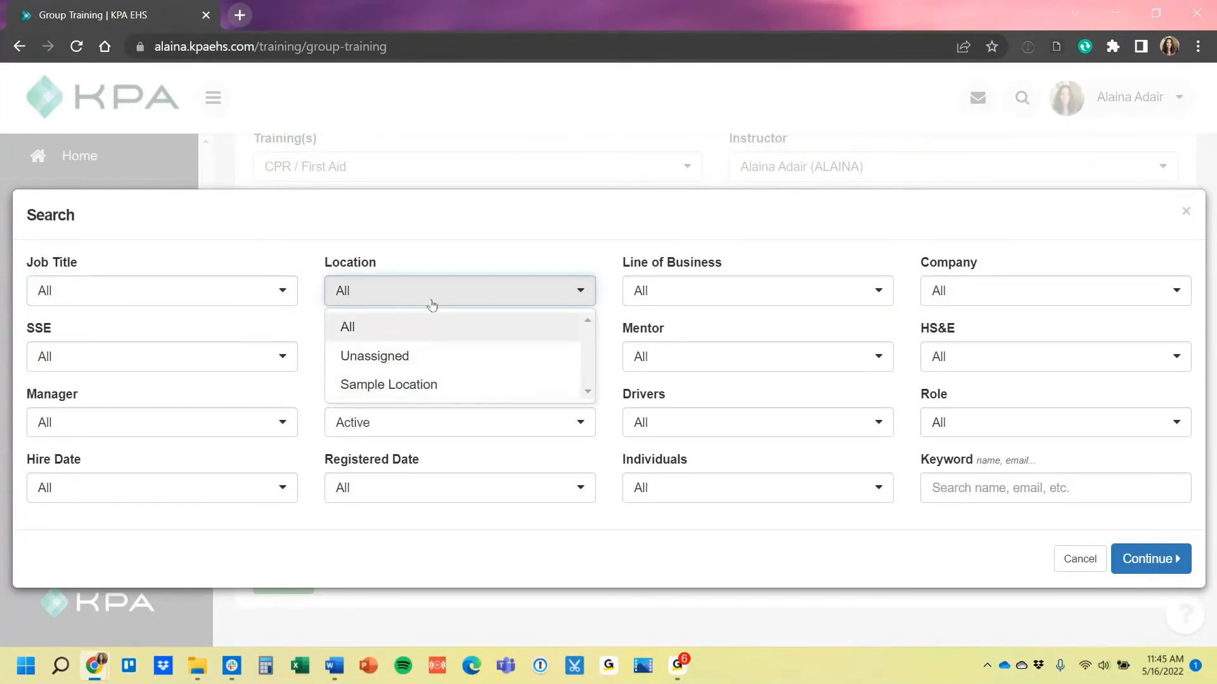
click(431, 277)
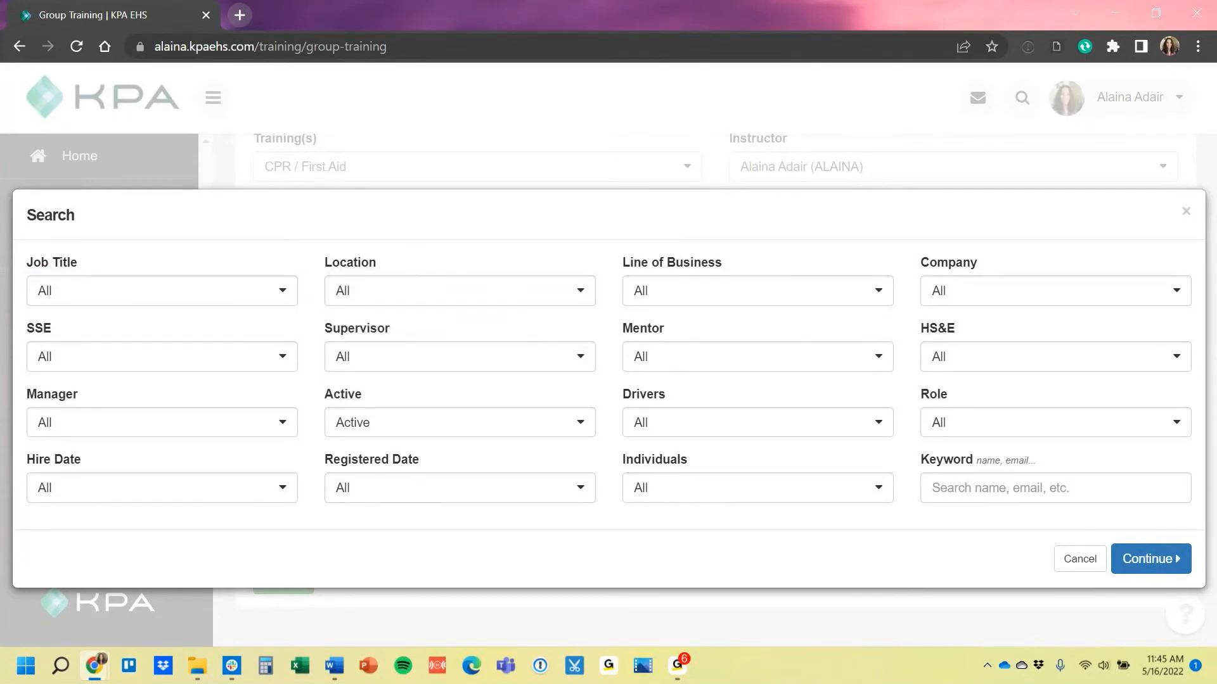
click(1187, 563)
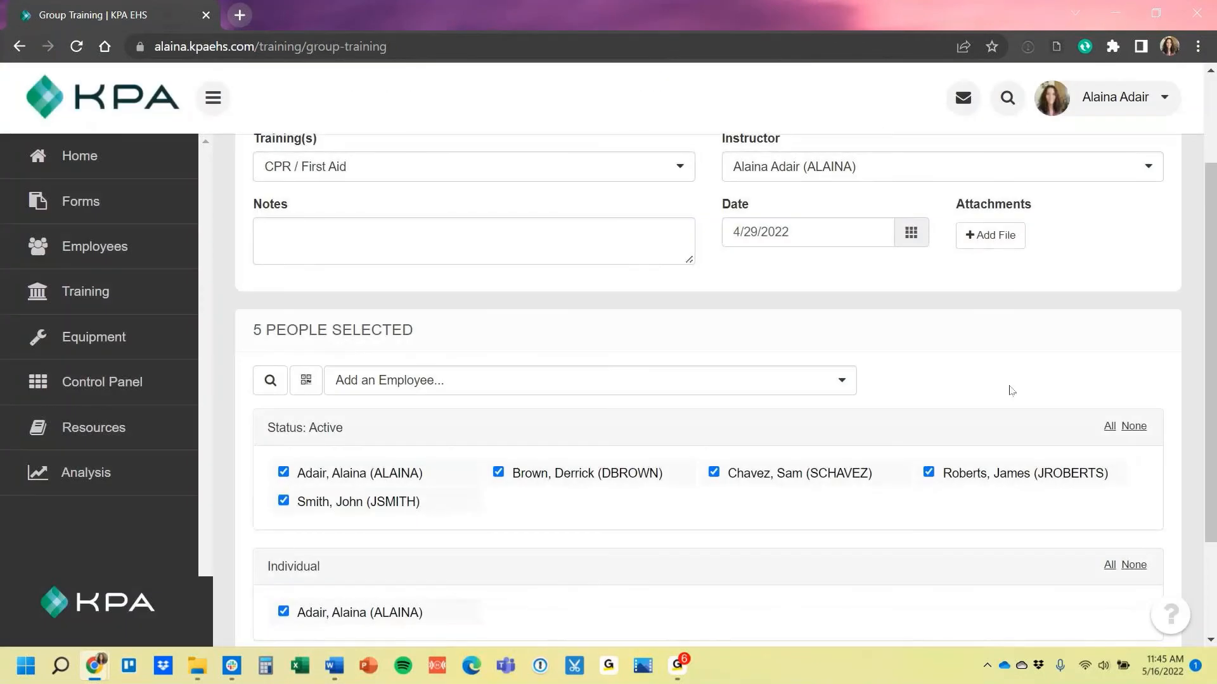
Step: Deselect all the other active employees so that only the instructor is marked as having completed the training
scroll(998, 391, down, 1)
scroll(997, 391, down, 1)
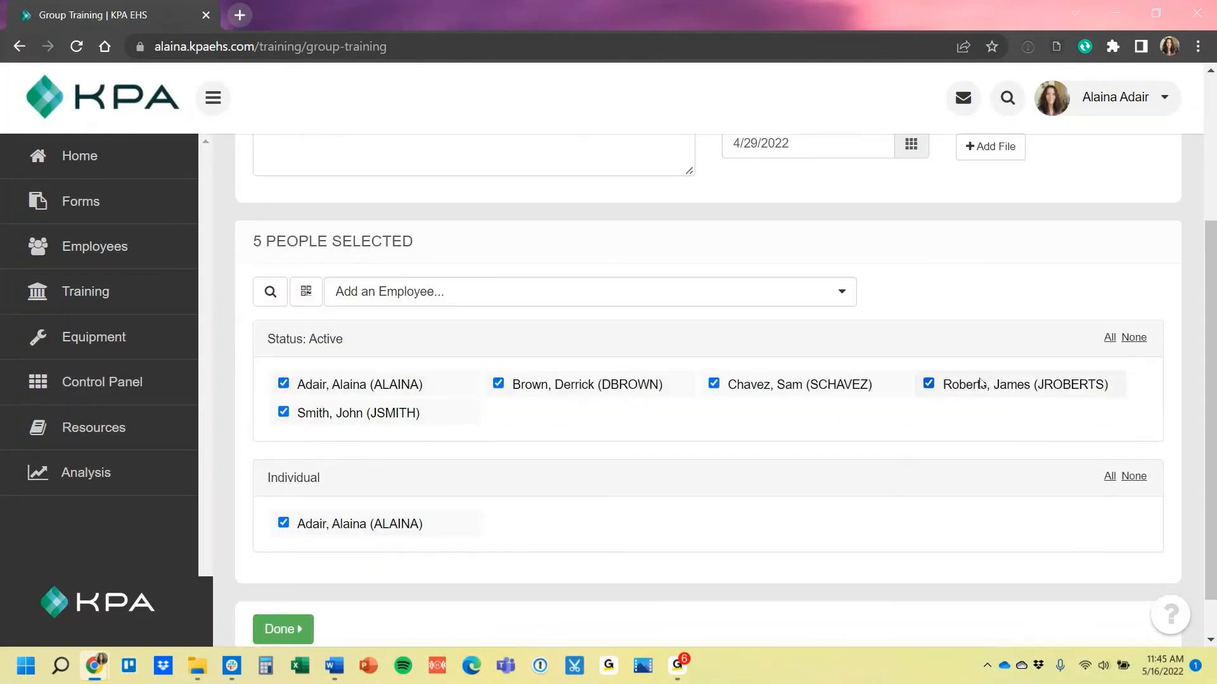
click(284, 383)
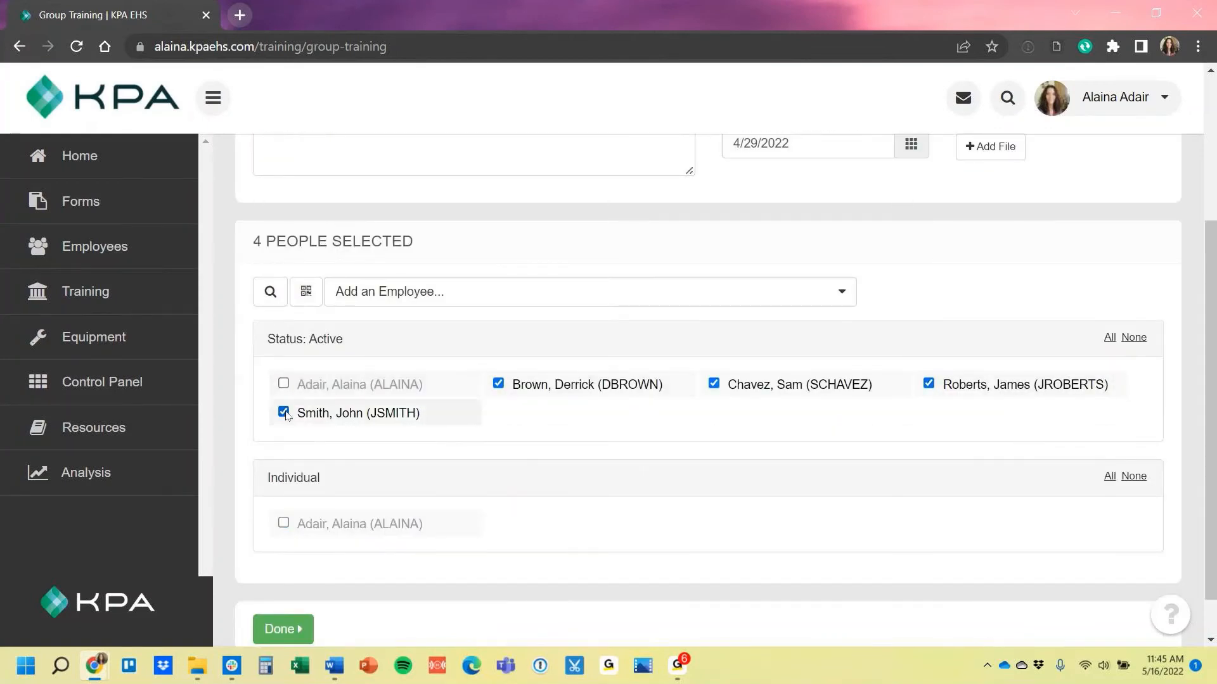
click(283, 412)
click(498, 384)
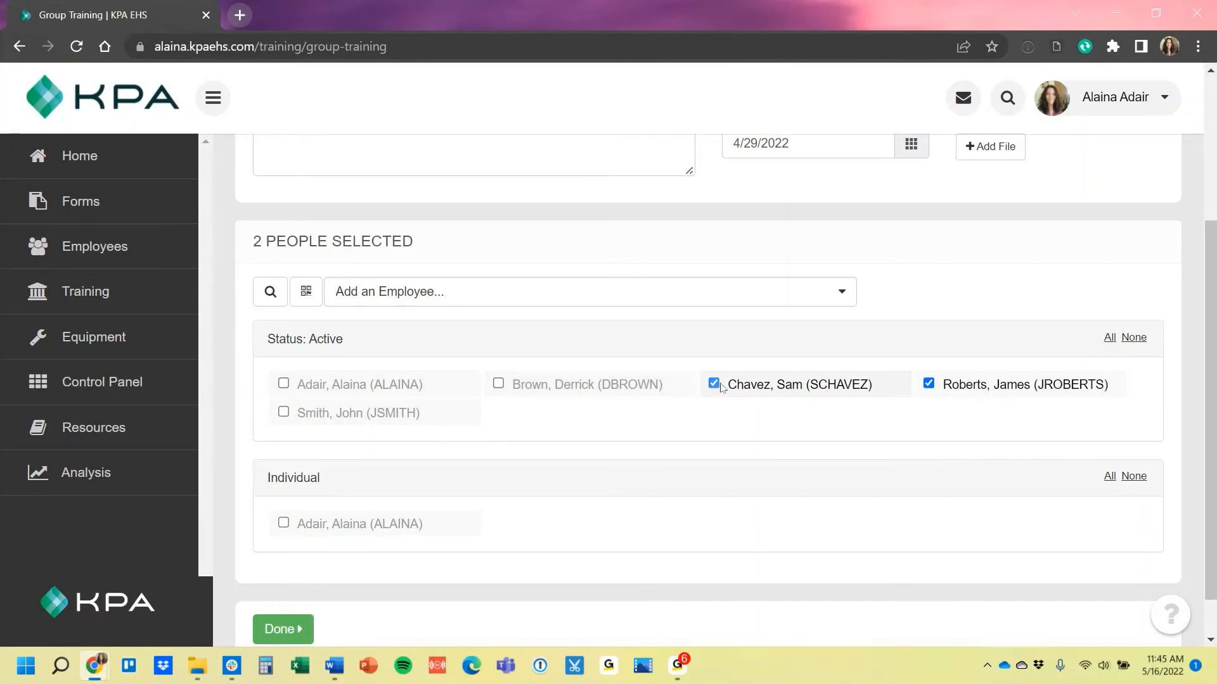
click(713, 383)
click(940, 386)
click(283, 523)
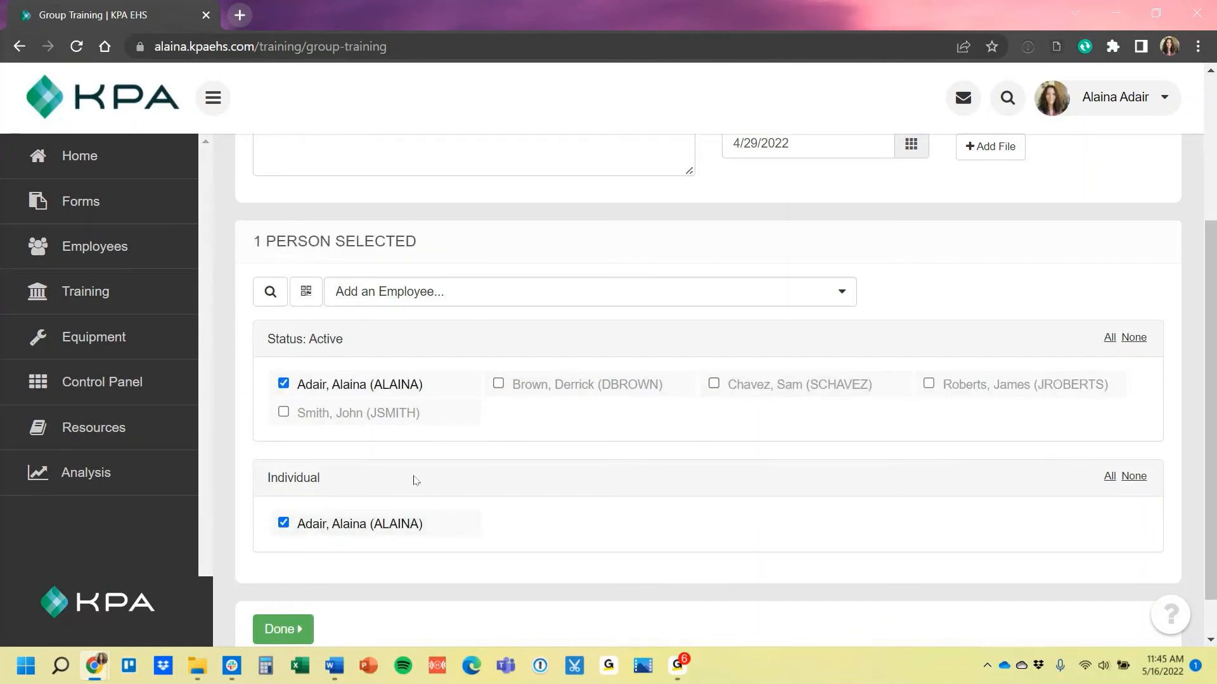
Step: Submit the CPR / First Aid group training, confirm it, and check the open tasks on the home page
scroll(317, 545, down, 1)
click(282, 581)
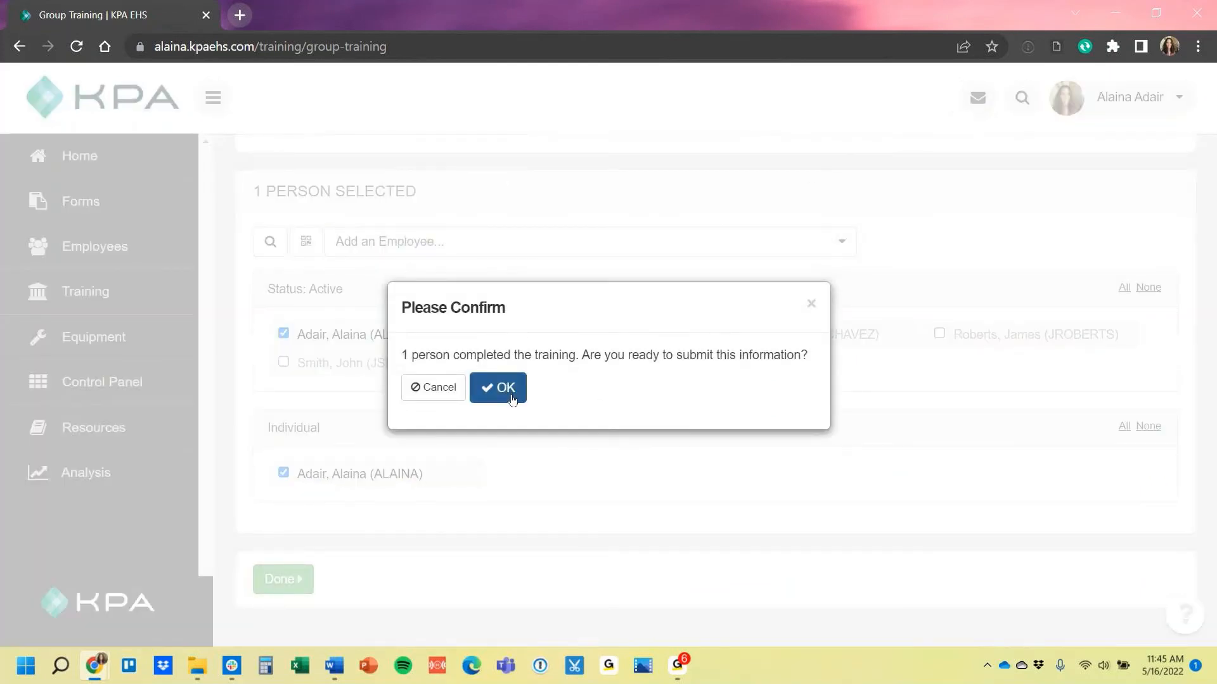
click(505, 388)
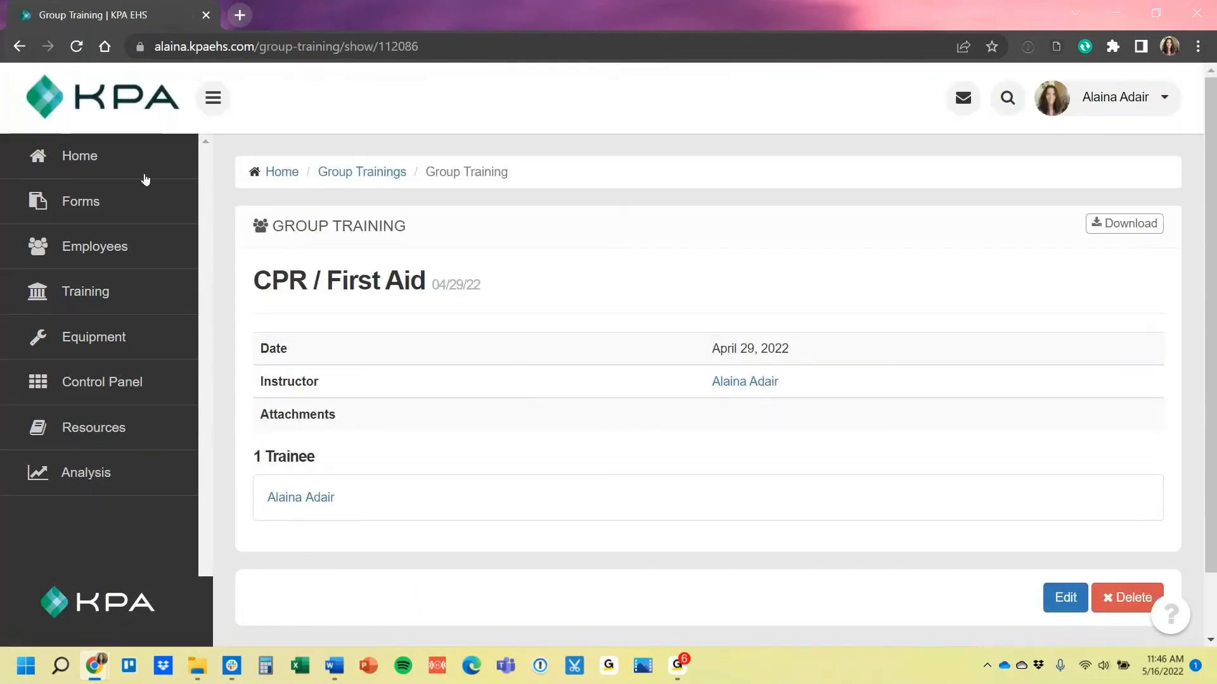
click(71, 155)
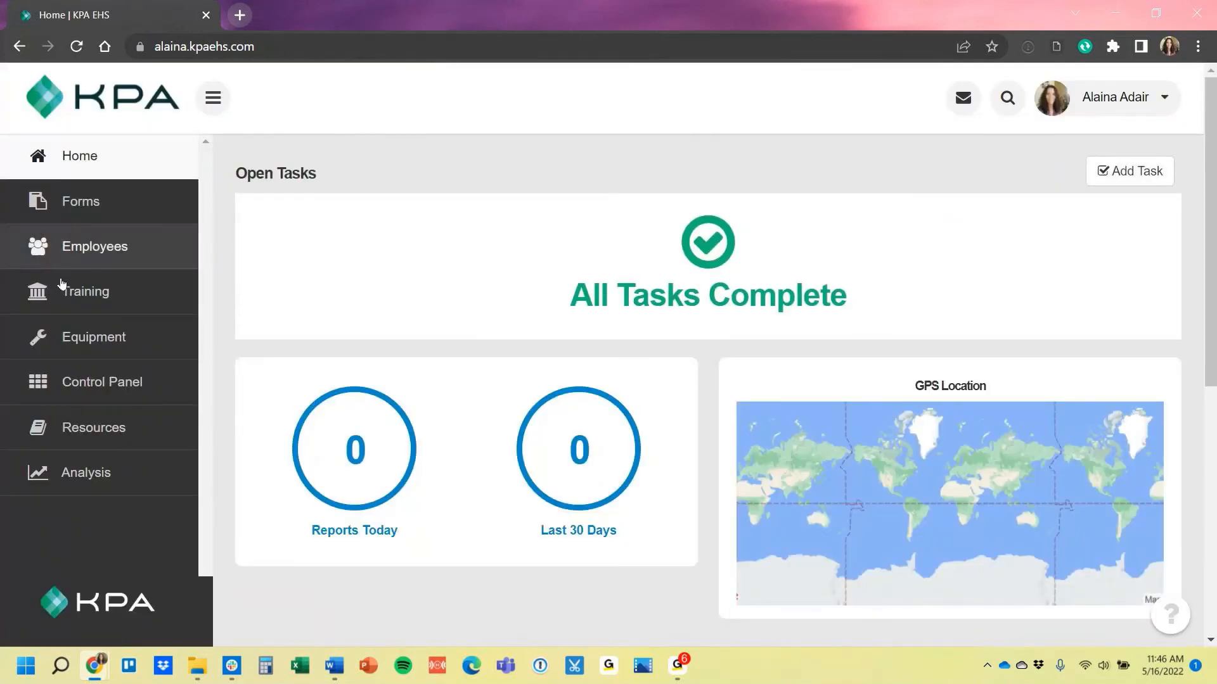
Step: Search the group training history for all trainings and instructors, without date limits
click(45, 295)
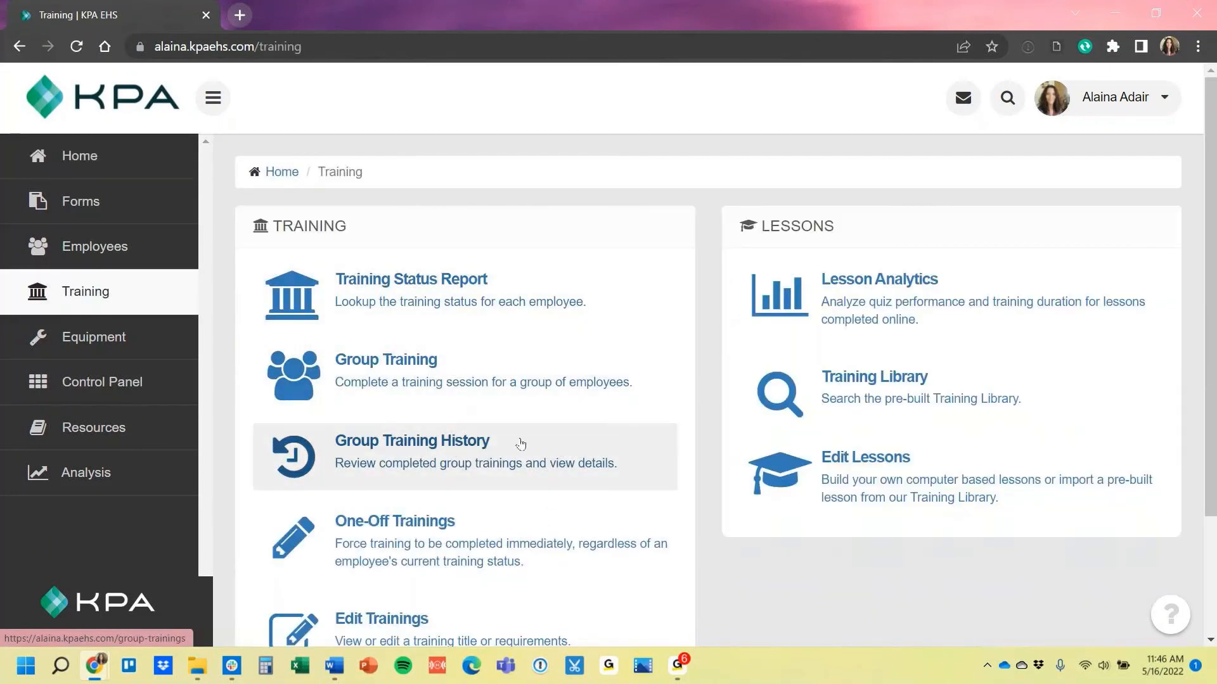
click(431, 466)
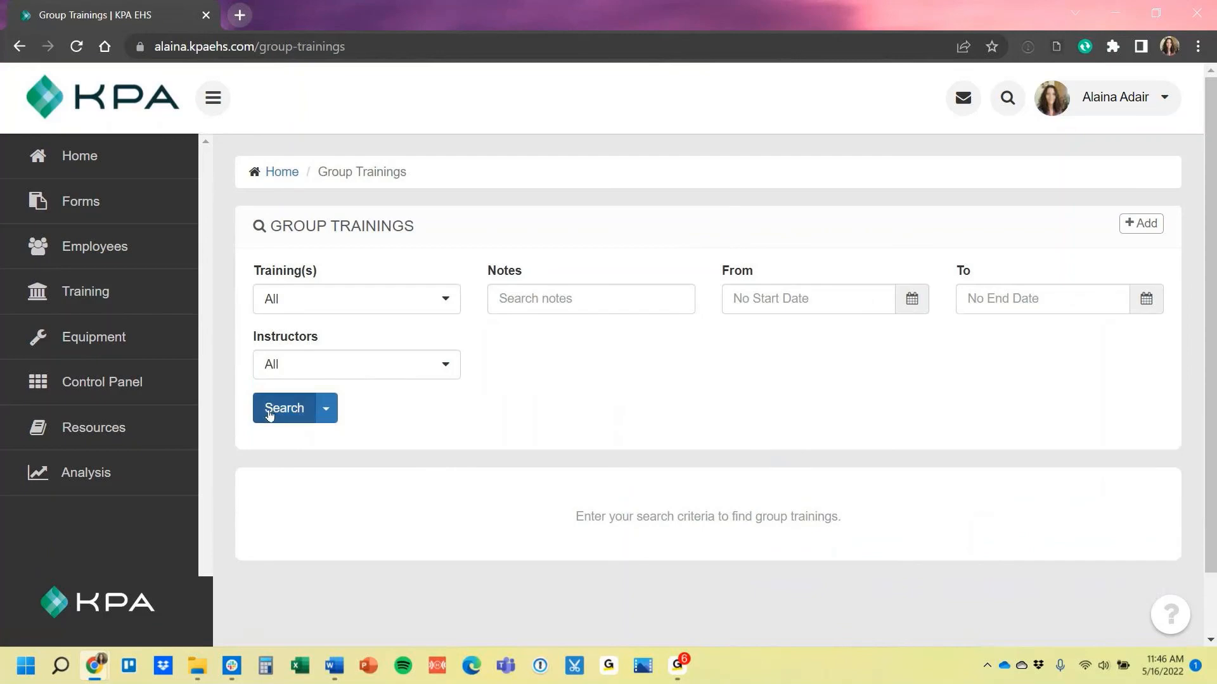
click(270, 410)
scroll(699, 431, down, 1)
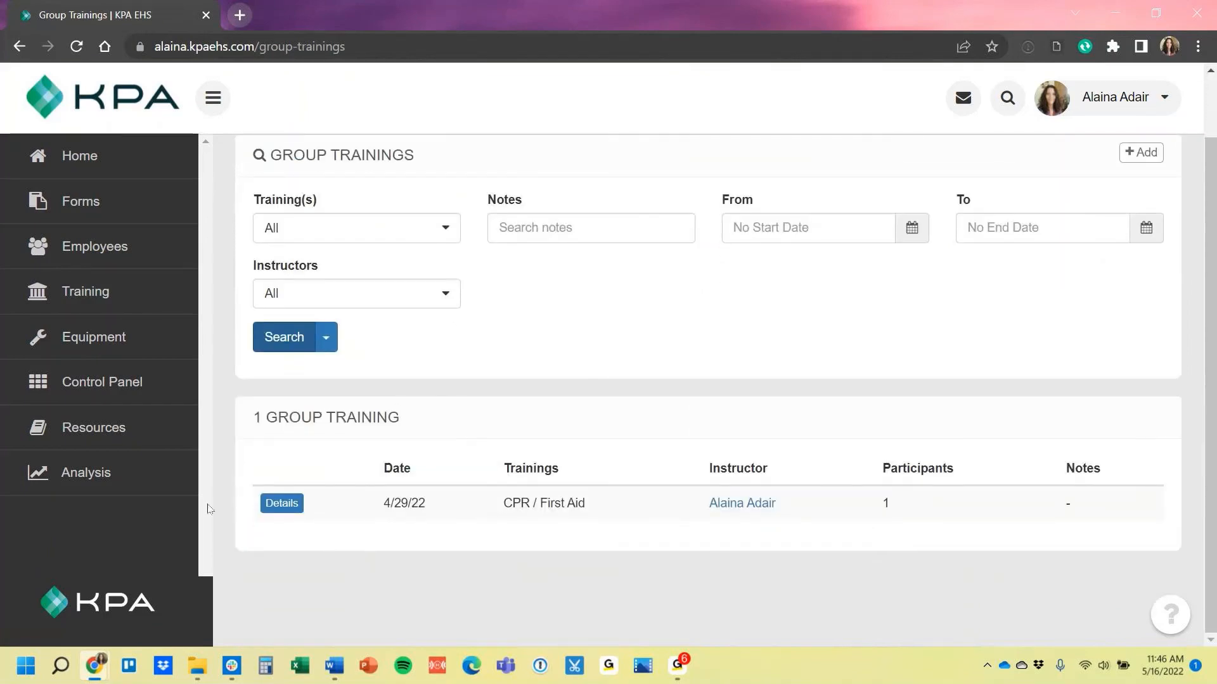